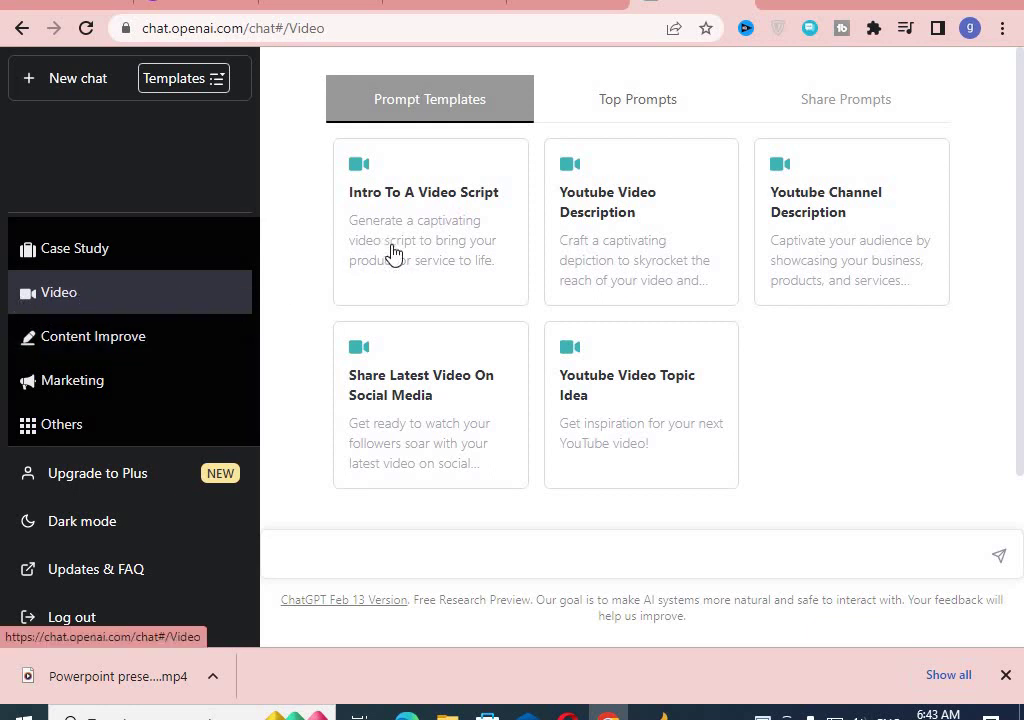
# Open the Intro To A Video Script template and review its prompt fields through the target audience line
pyautogui.click(452, 205)
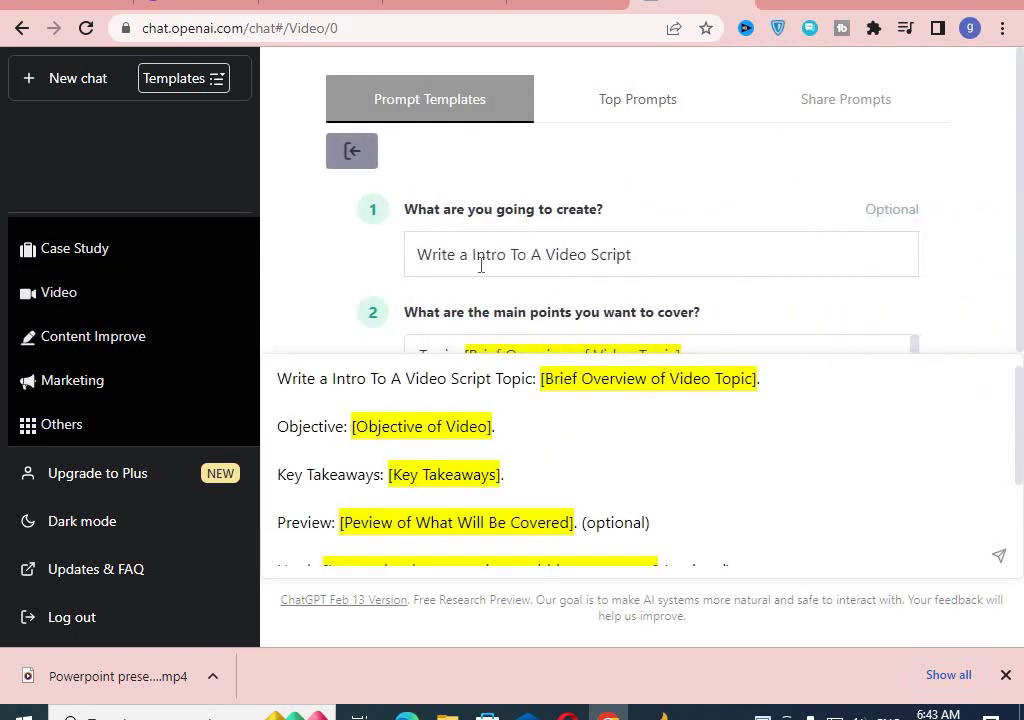
pyautogui.scroll(-1, 582, 455)
pyautogui.scroll(-1, 582, 455)
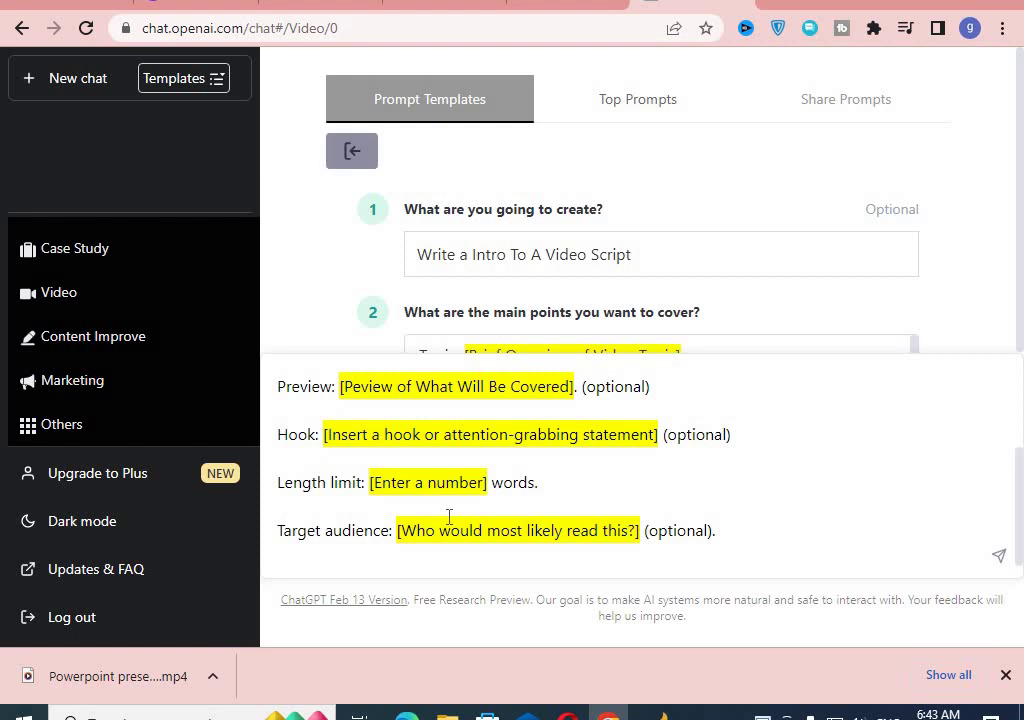
pyautogui.scroll(2, 448, 516)
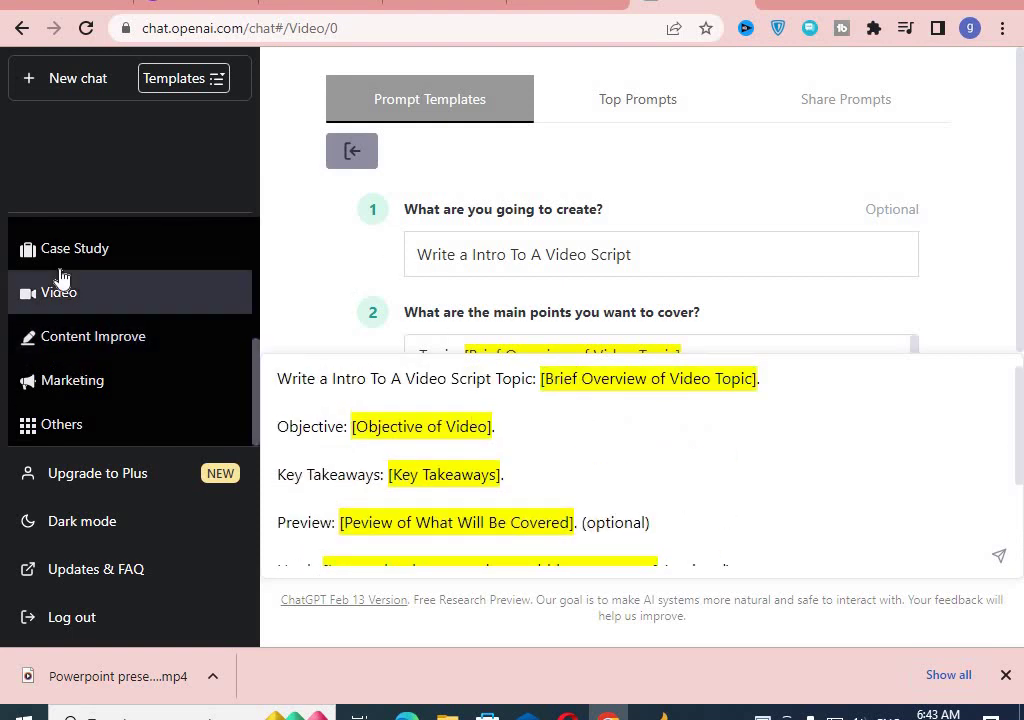
# Return to the Video templates and open Youtube Video Description to view its creation and main points fields
pyautogui.click(62, 292)
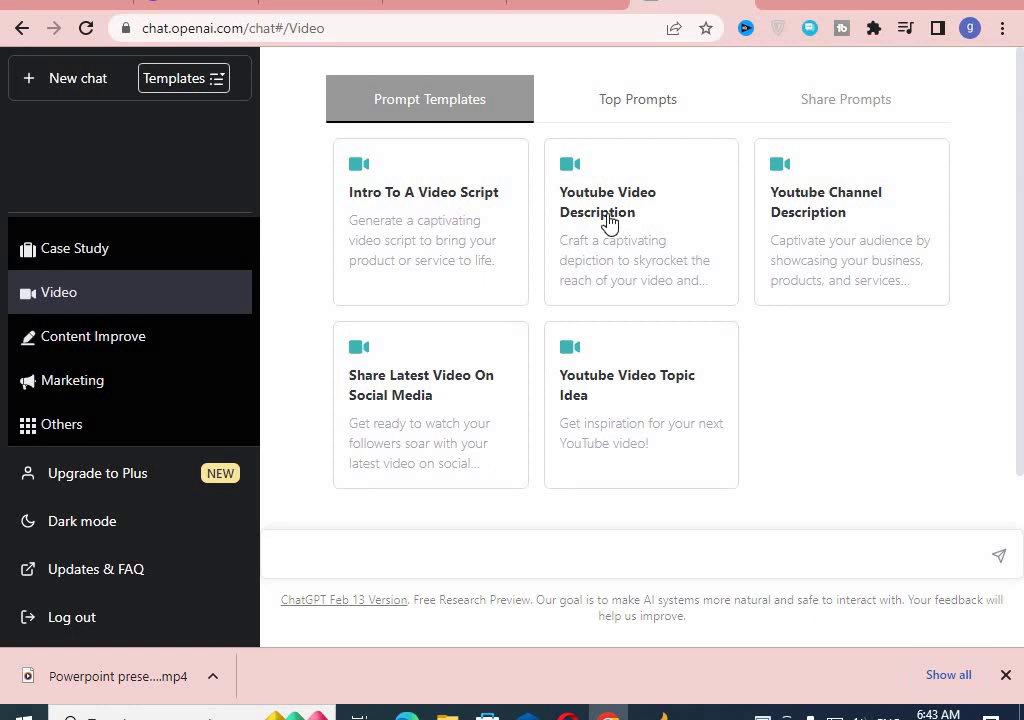
pyautogui.click(606, 219)
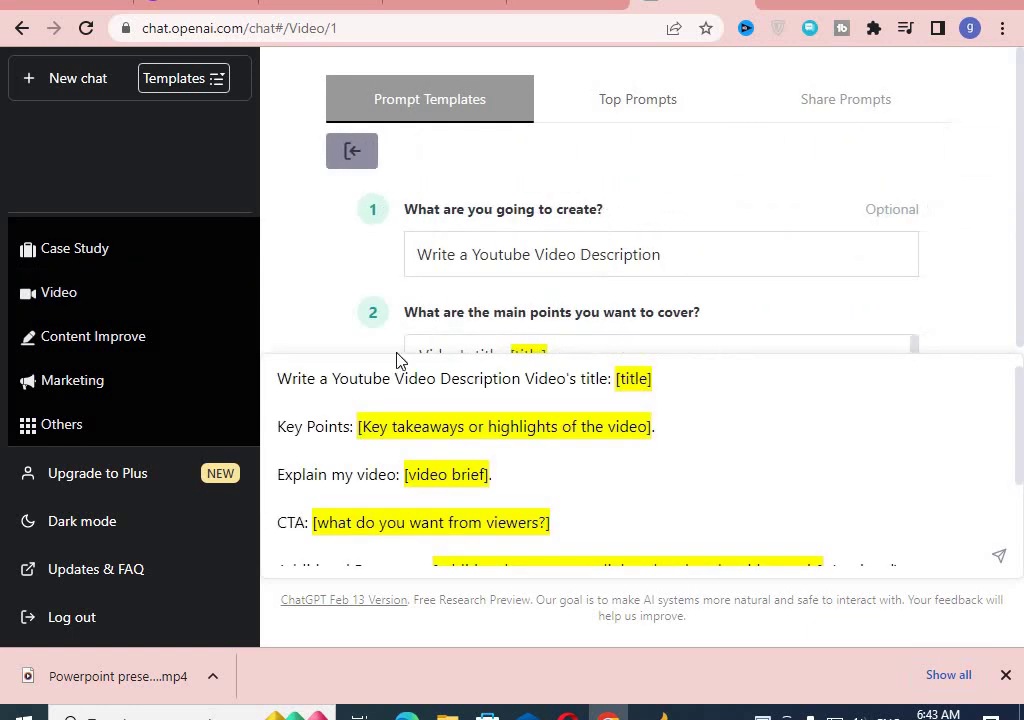
pyautogui.scroll(-1, 418, 270)
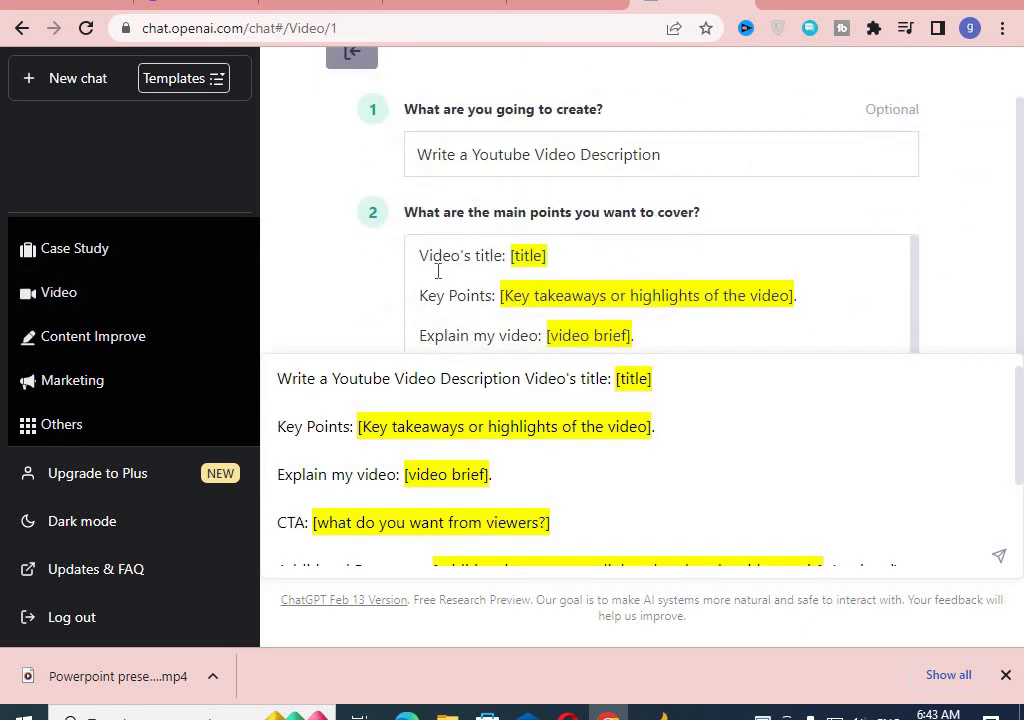
pyautogui.scroll(1, 439, 270)
pyautogui.scroll(-1, 686, 254)
pyautogui.click(631, 156)
pyautogui.click(546, 256)
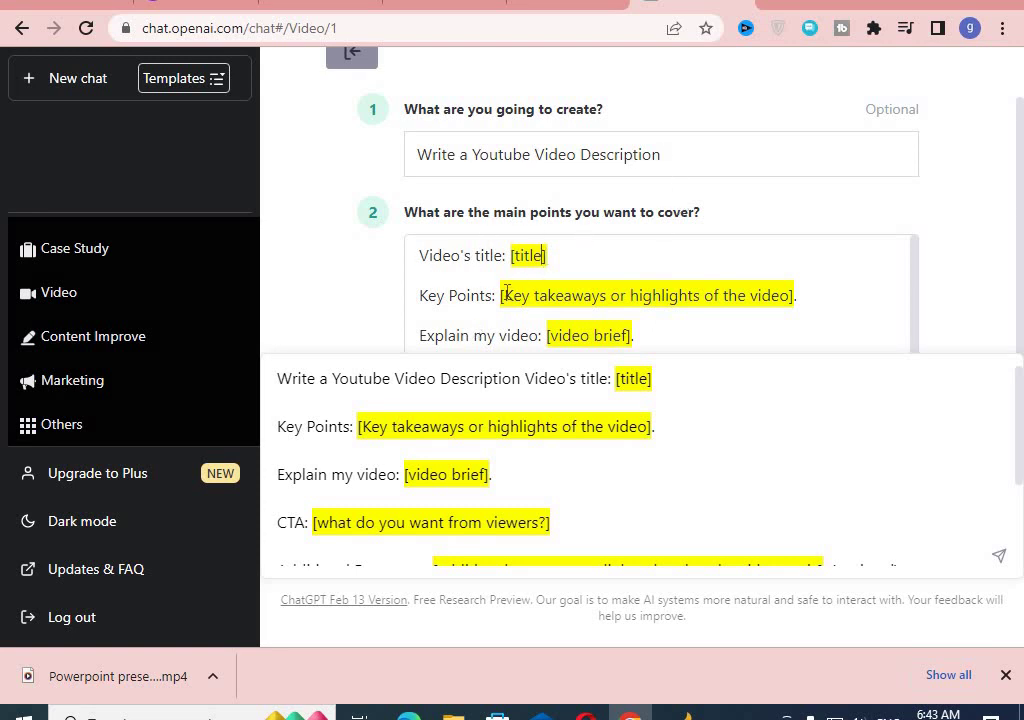
pyautogui.moveTo(503, 295); pyautogui.dragTo(790, 291)
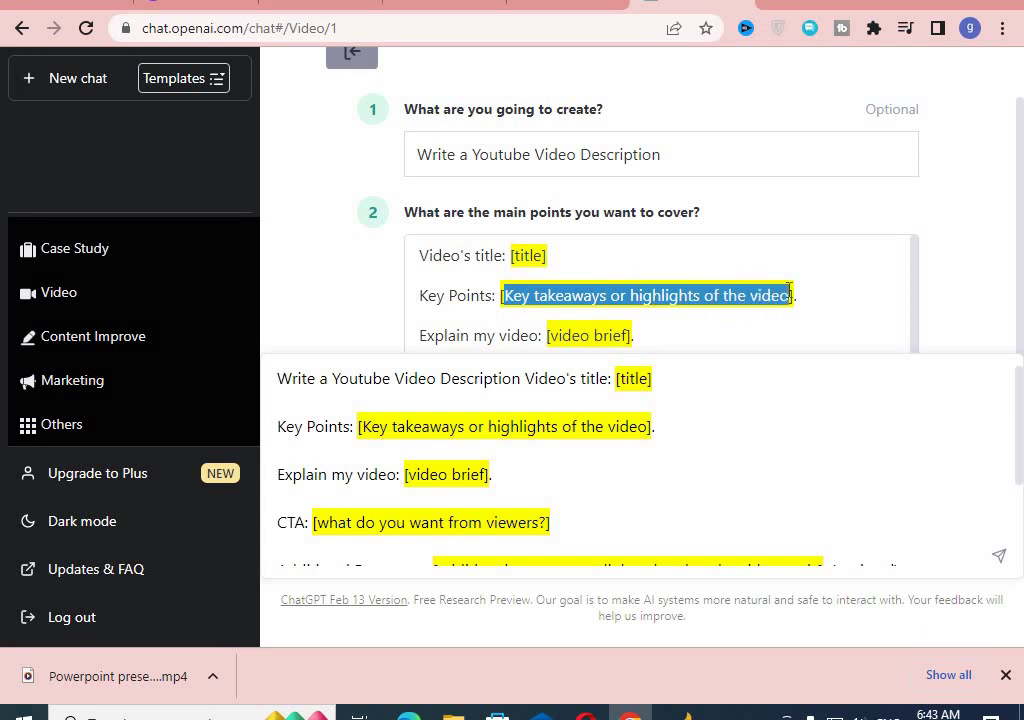
pyautogui.rightClick(523, 298)
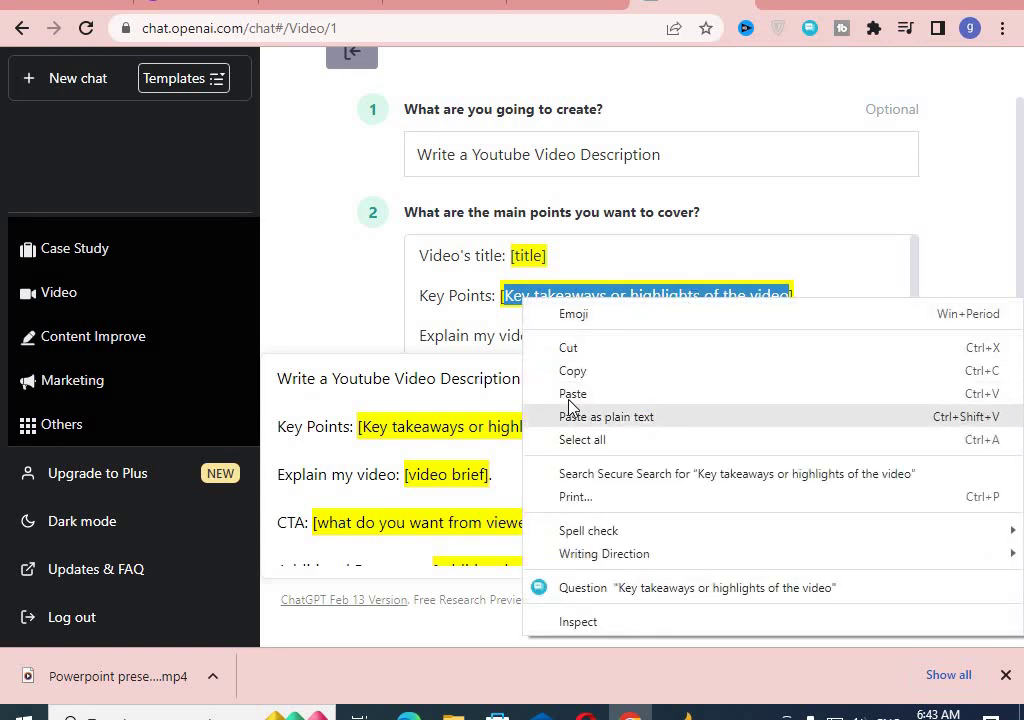
pyautogui.click(572, 394)
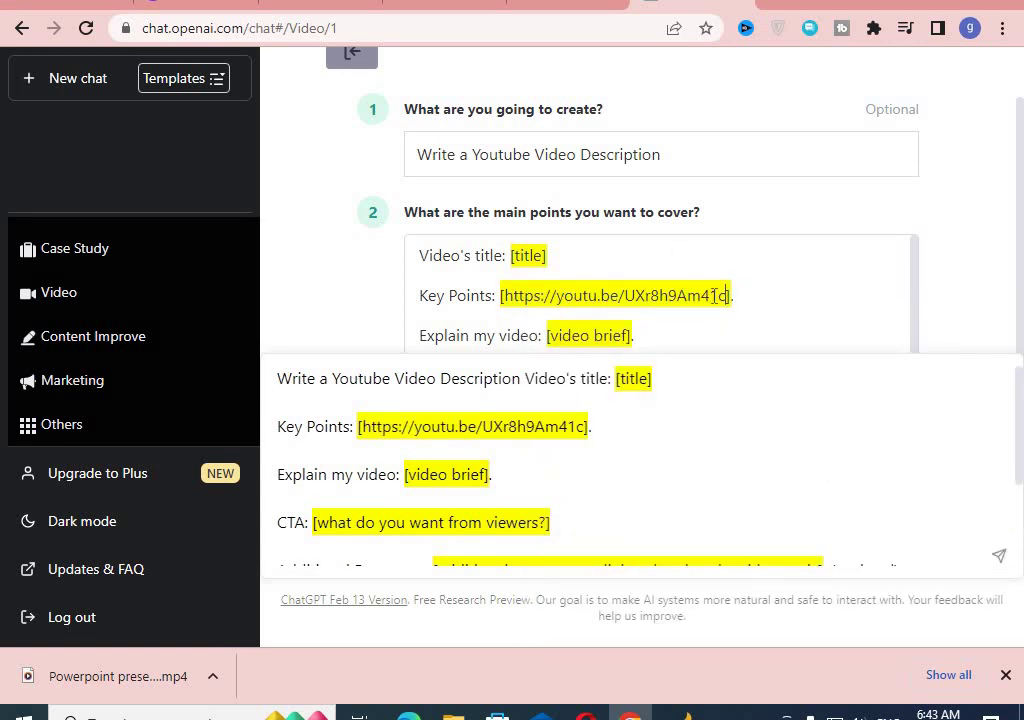
pyautogui.moveTo(718, 300); pyautogui.dragTo(505, 300)
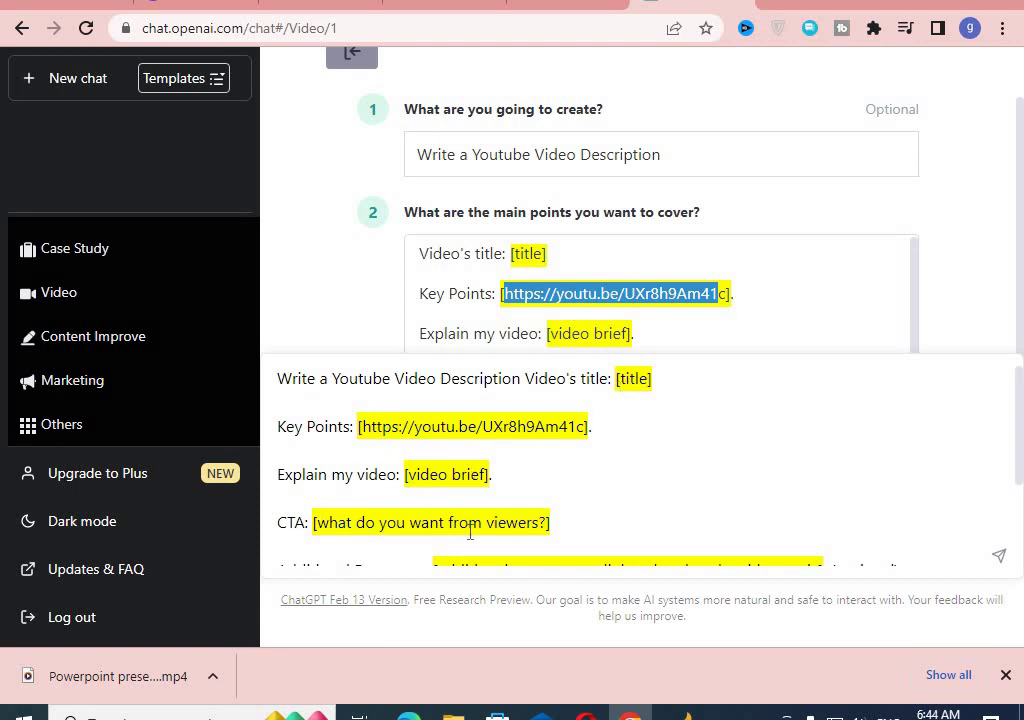
pyautogui.scroll(-1, 424, 538)
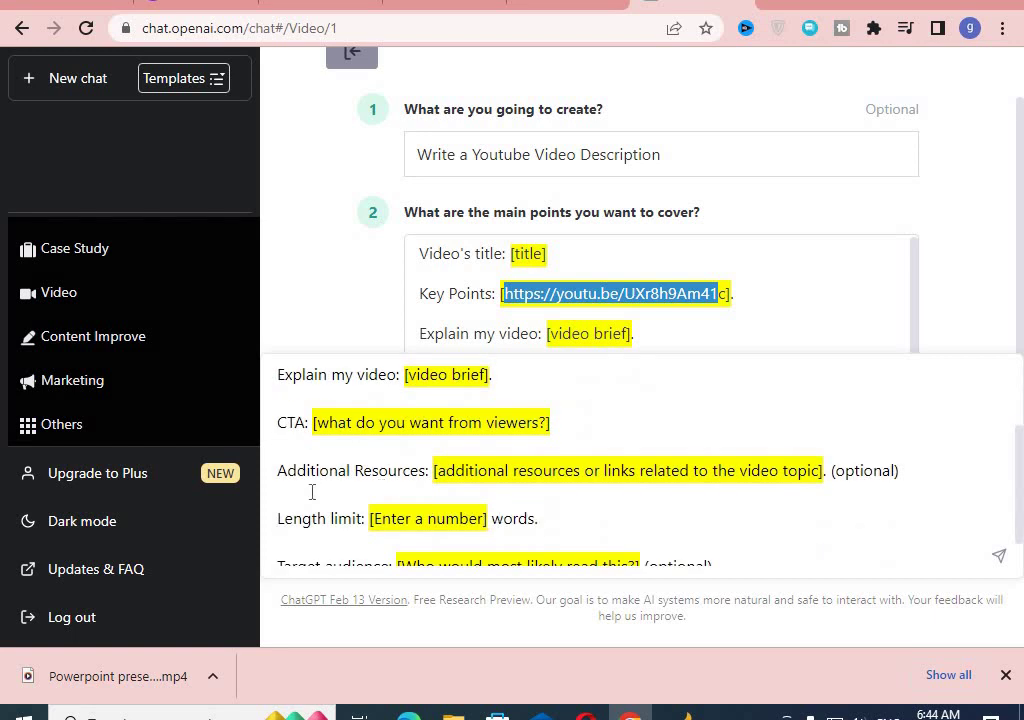
pyautogui.scroll(-1, 421, 490)
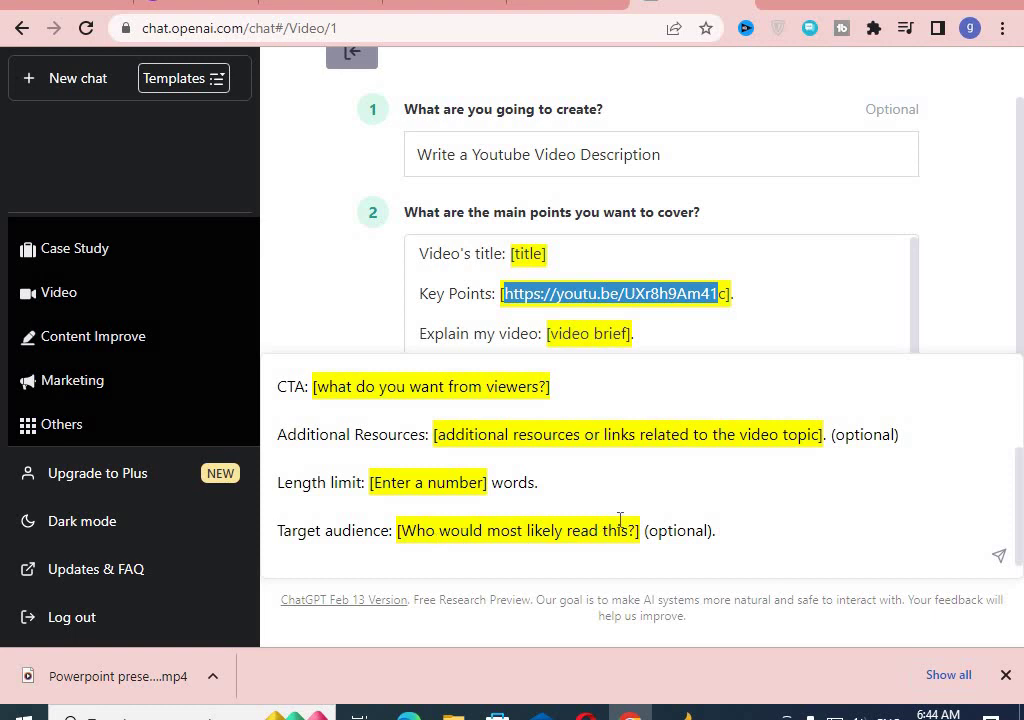
pyautogui.scroll(3, 641, 517)
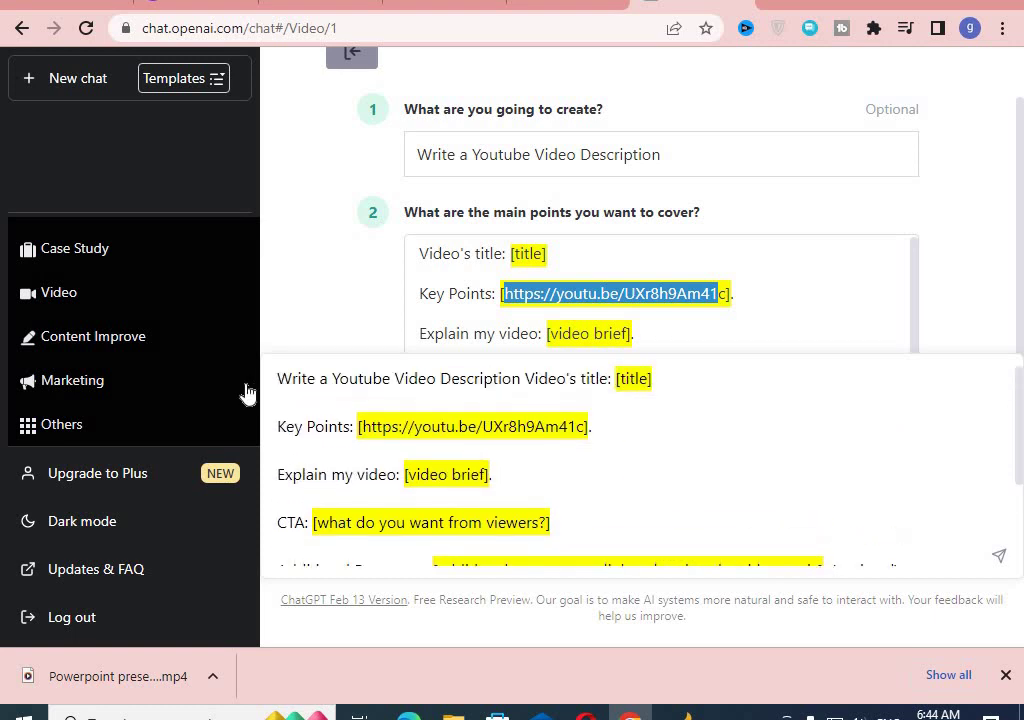
# Return to the Video templates, open Youtube Channel Description and review its fields through style, tone and output language
pyautogui.click(46, 292)
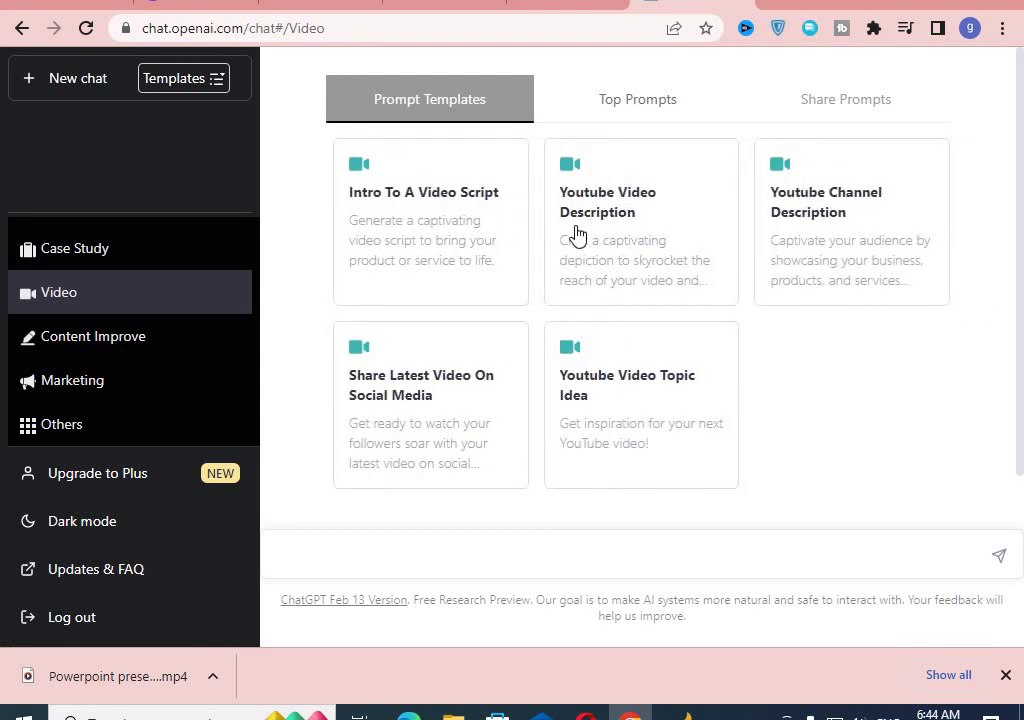
pyautogui.click(823, 210)
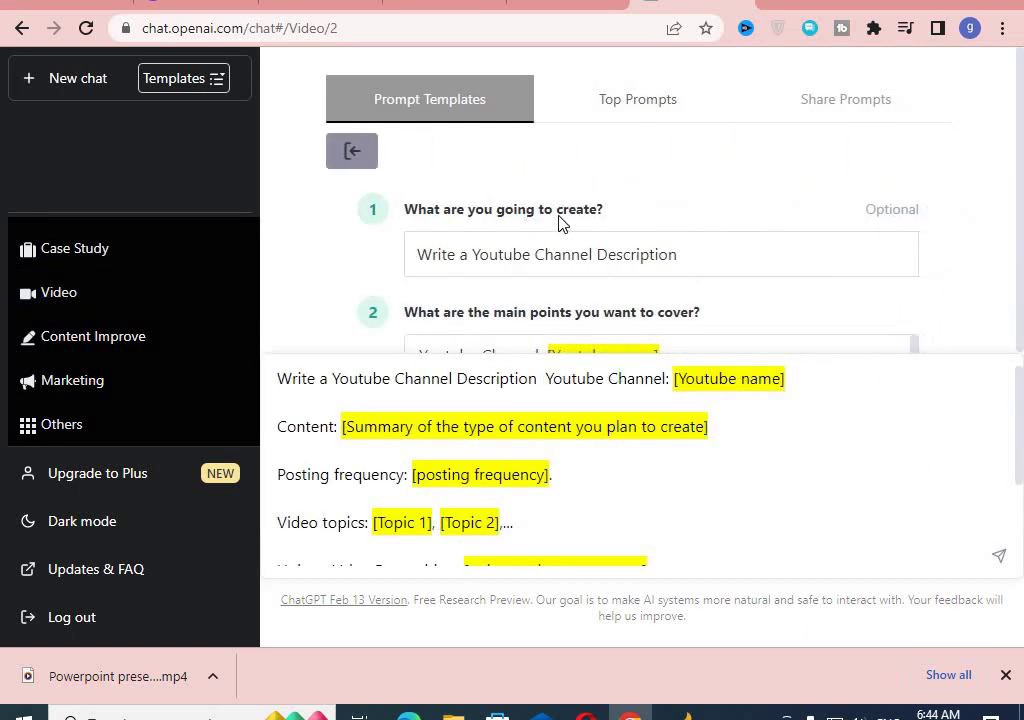
pyautogui.click(698, 254)
pyautogui.scroll(-2, 698, 254)
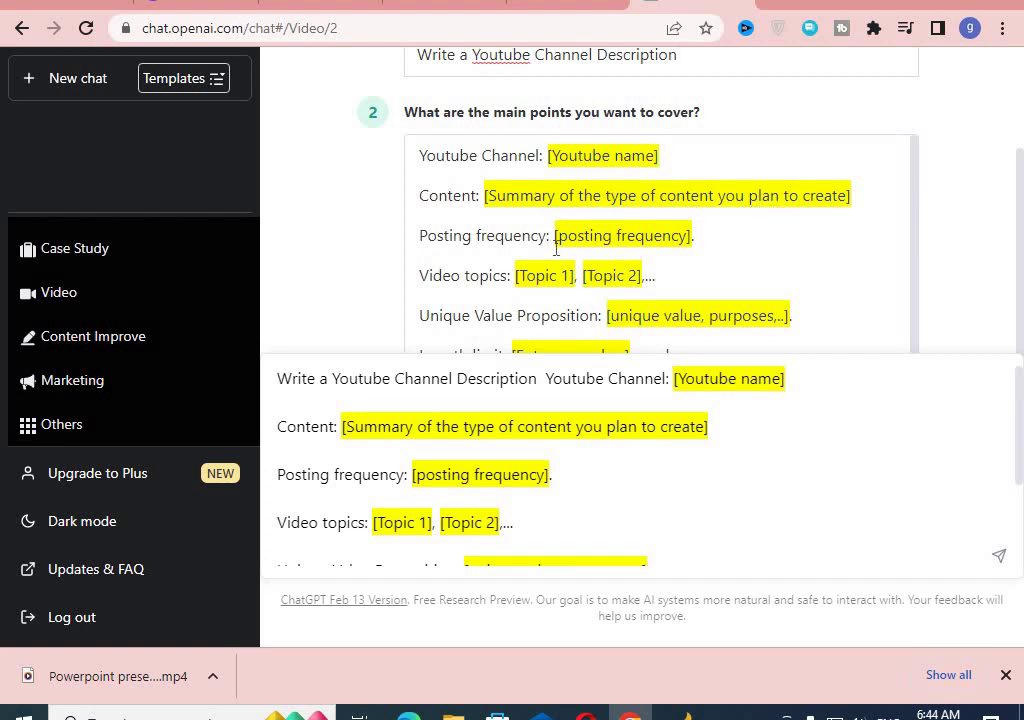
pyautogui.scroll(-3, 556, 250)
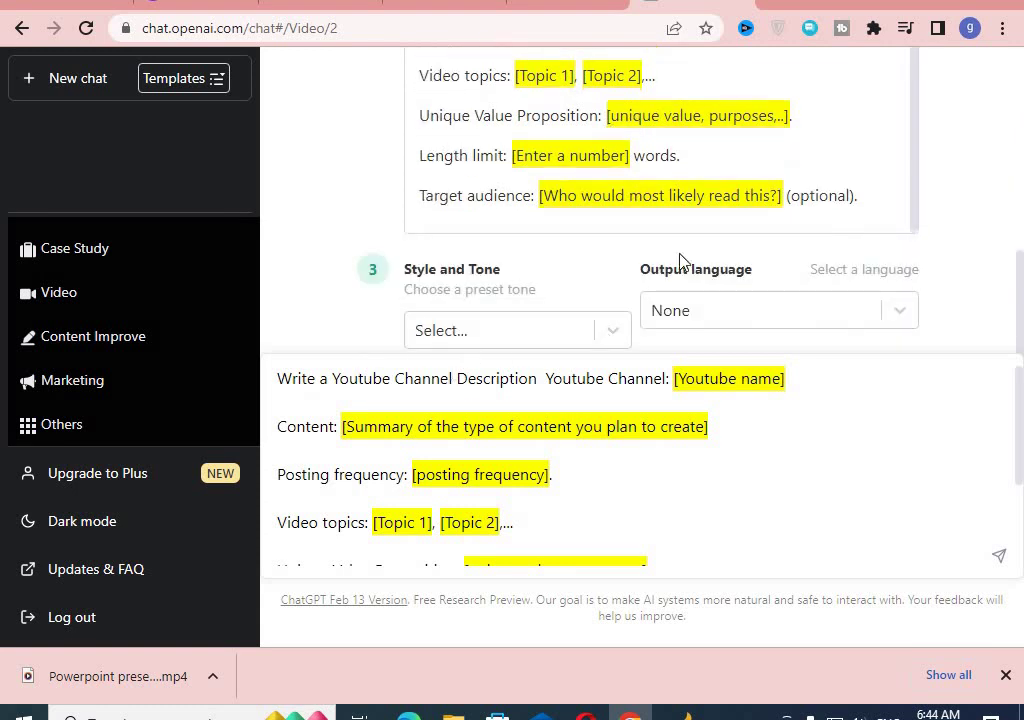
pyautogui.scroll(5, 686, 240)
pyautogui.scroll(-3, 571, 304)
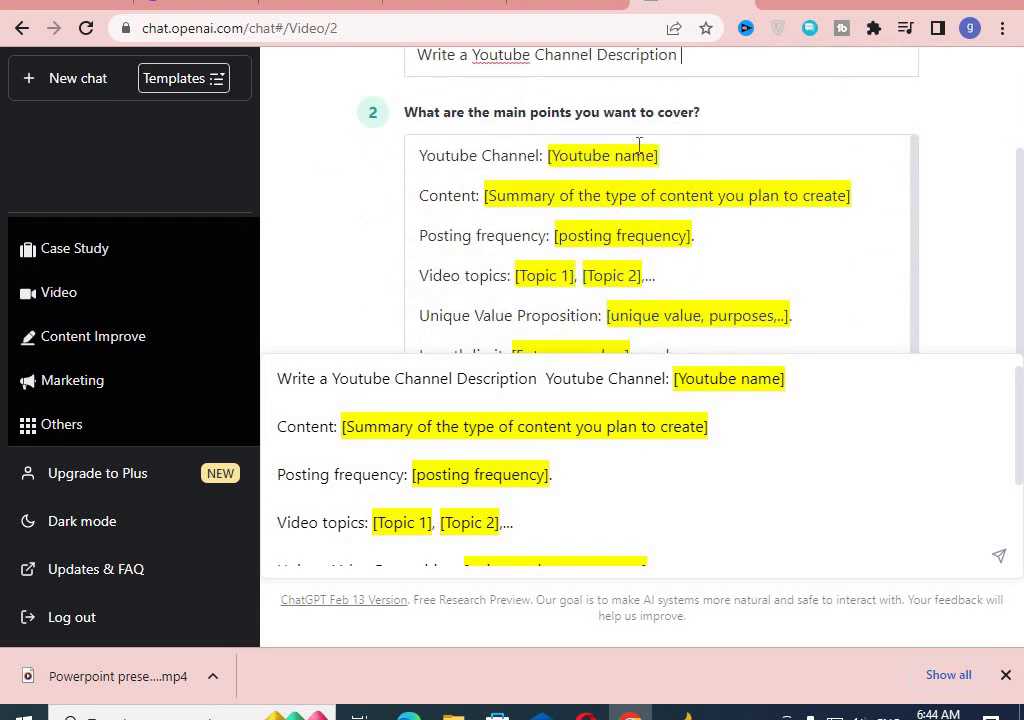
pyautogui.moveTo(655, 155); pyautogui.dragTo(552, 156)
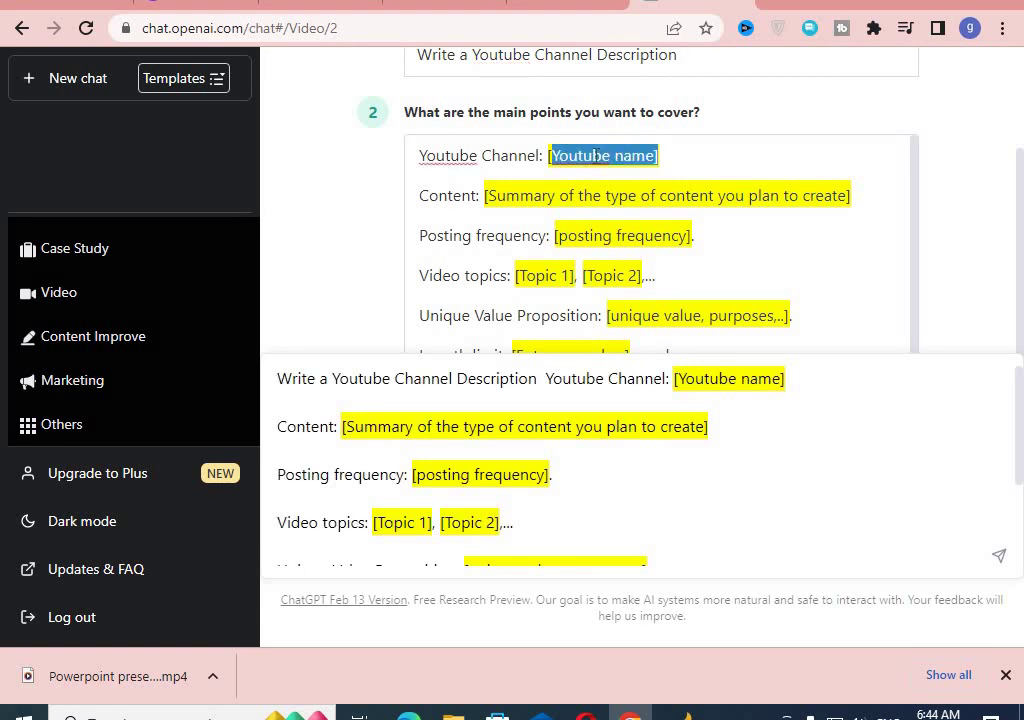
pyautogui.rightClick(598, 158)
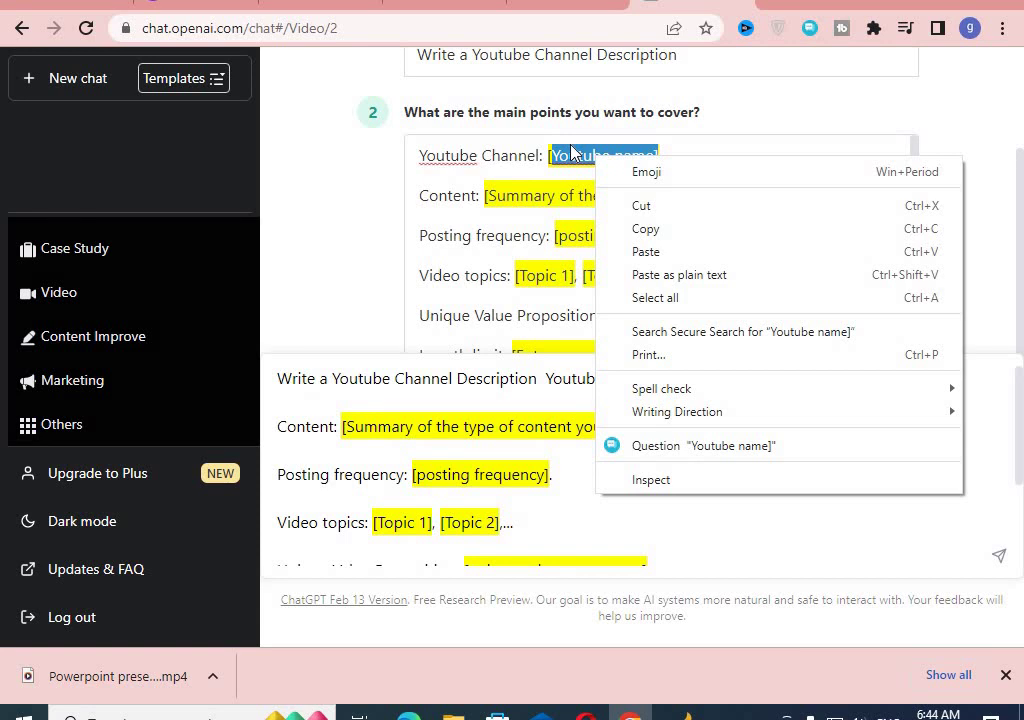
pyautogui.click(641, 258)
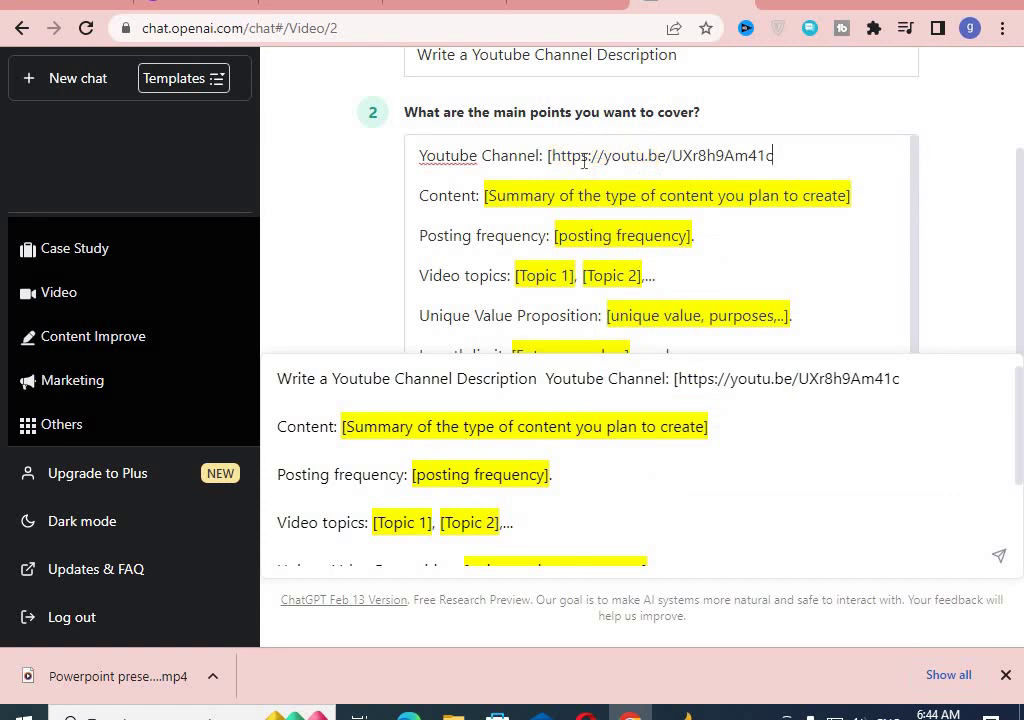
pyautogui.moveTo(776, 156); pyautogui.dragTo(551, 156)
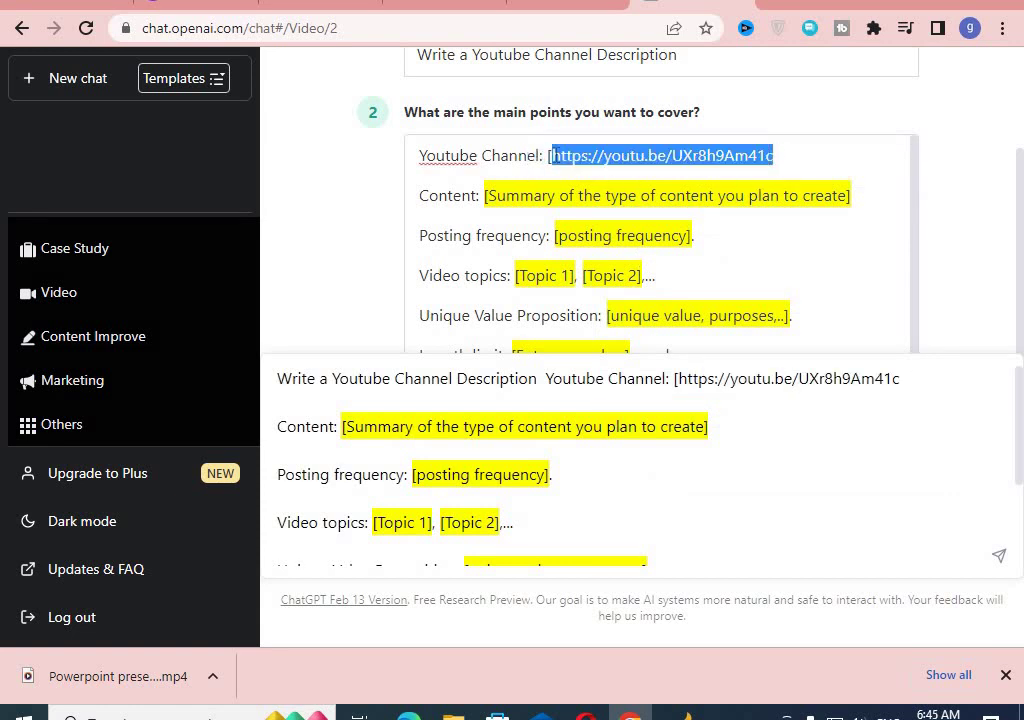
pyautogui.press('BackSpace')
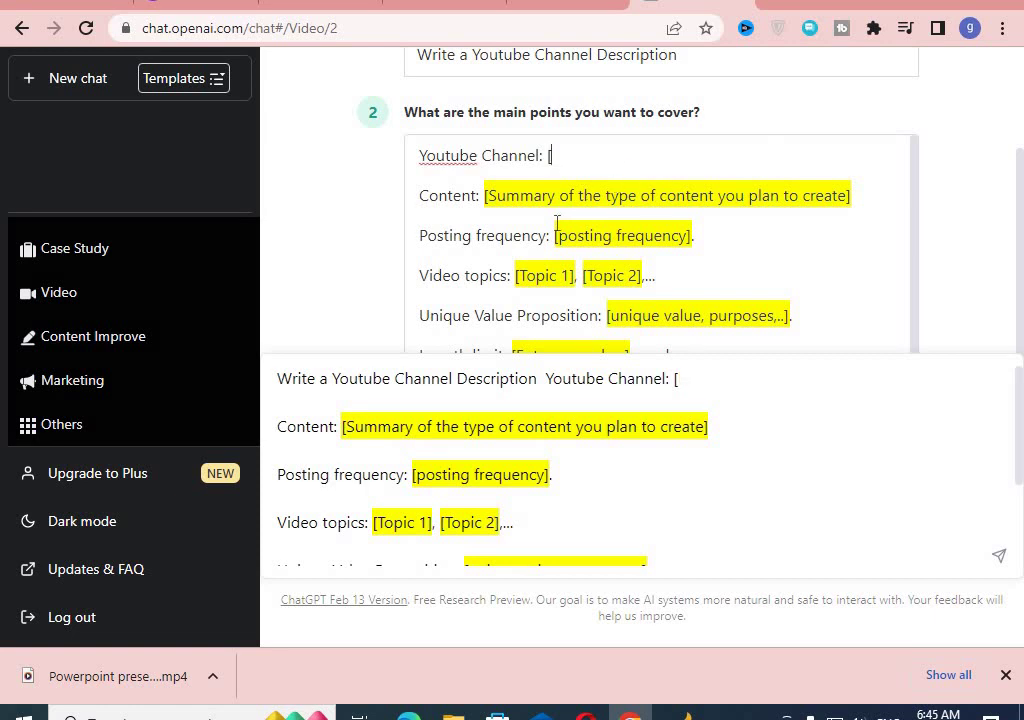
# Review the rest of the channel description form, from the content line to the tone and language options
pyautogui.press('Down')
pyautogui.press('Down')
pyautogui.press('Down')
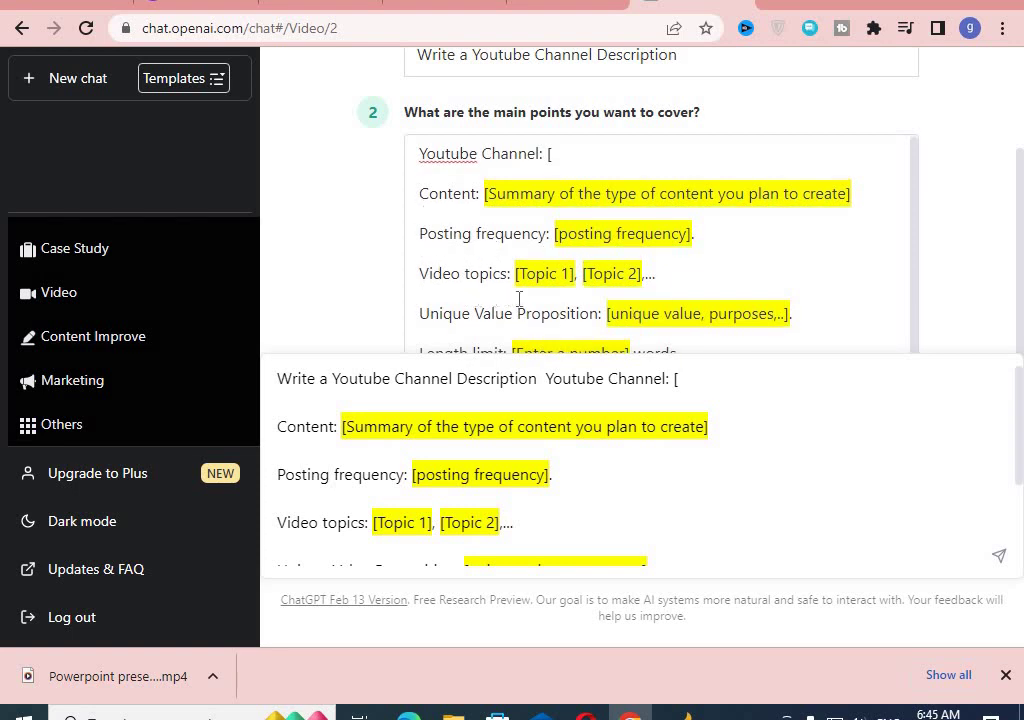
pyautogui.scroll(-4, 500, 266)
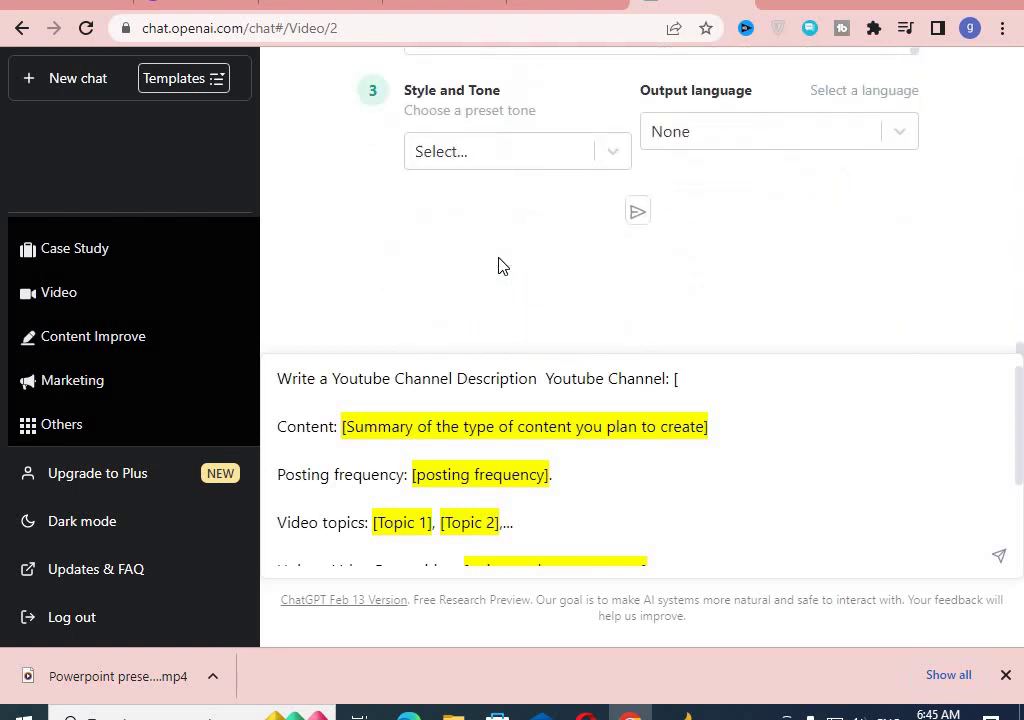
pyautogui.scroll(4, 500, 266)
pyautogui.scroll(-4, 555, 320)
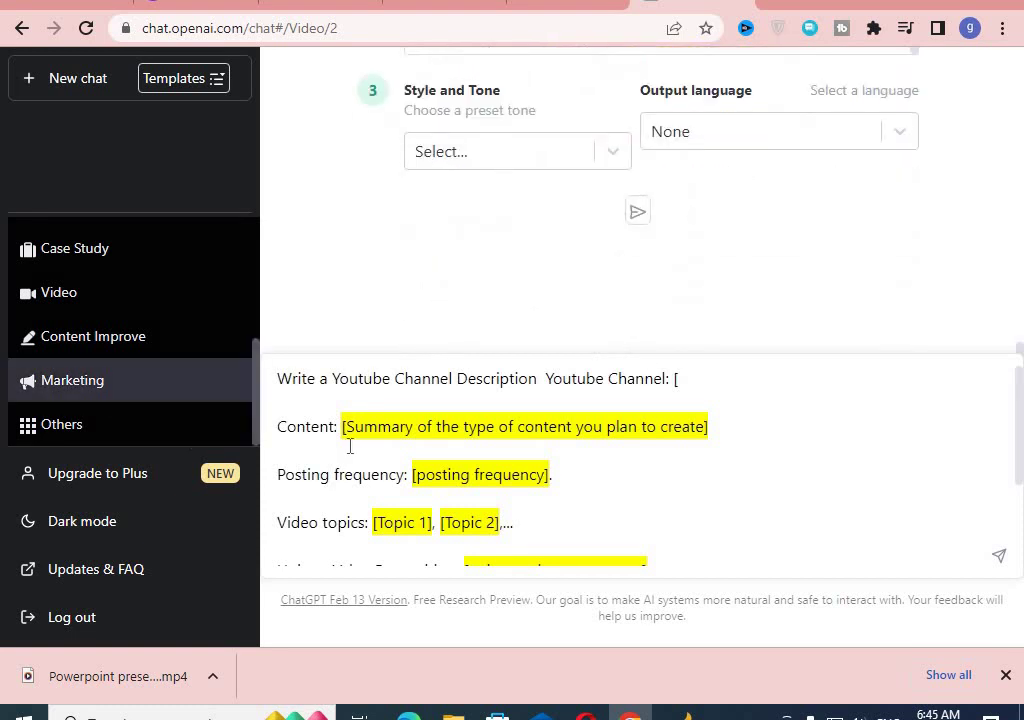
pyautogui.scroll(-3, 530, 453)
# Return to the Video templates, open Share Latest Video On Social Media and review all of its form and prompt fields
pyautogui.click(62, 292)
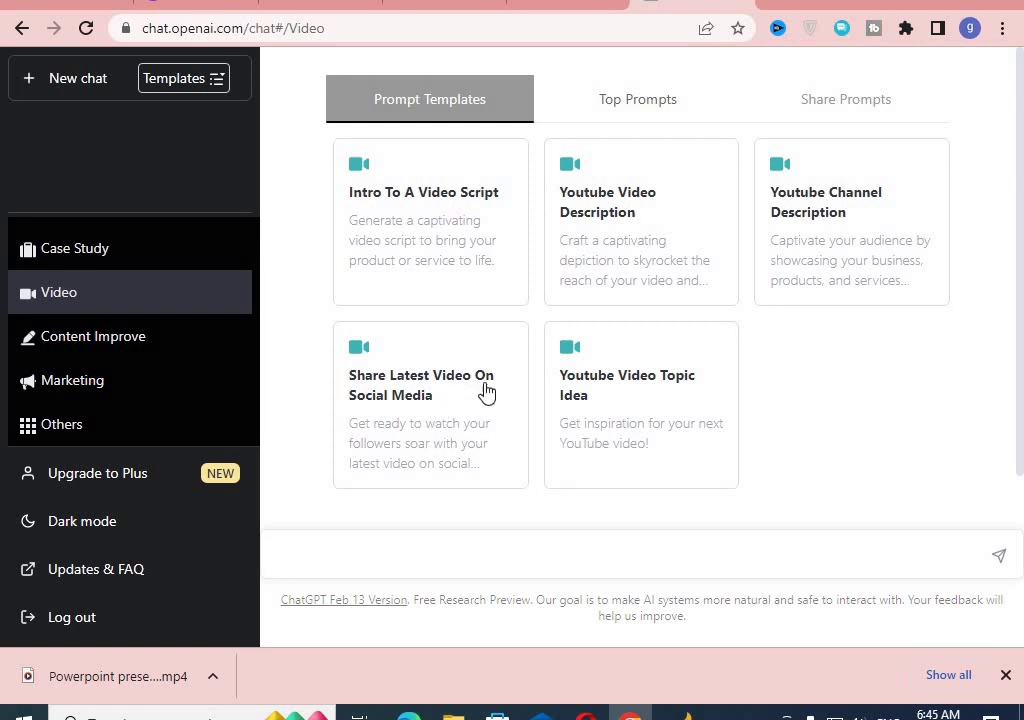
pyautogui.click(360, 390)
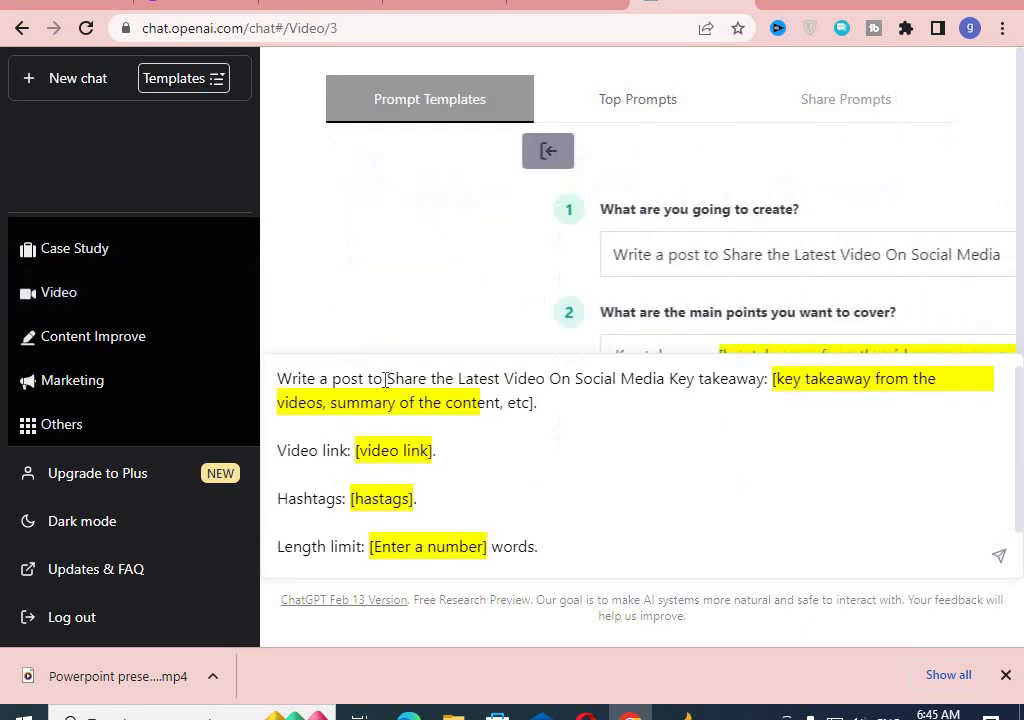
pyautogui.scroll(-3, 472, 303)
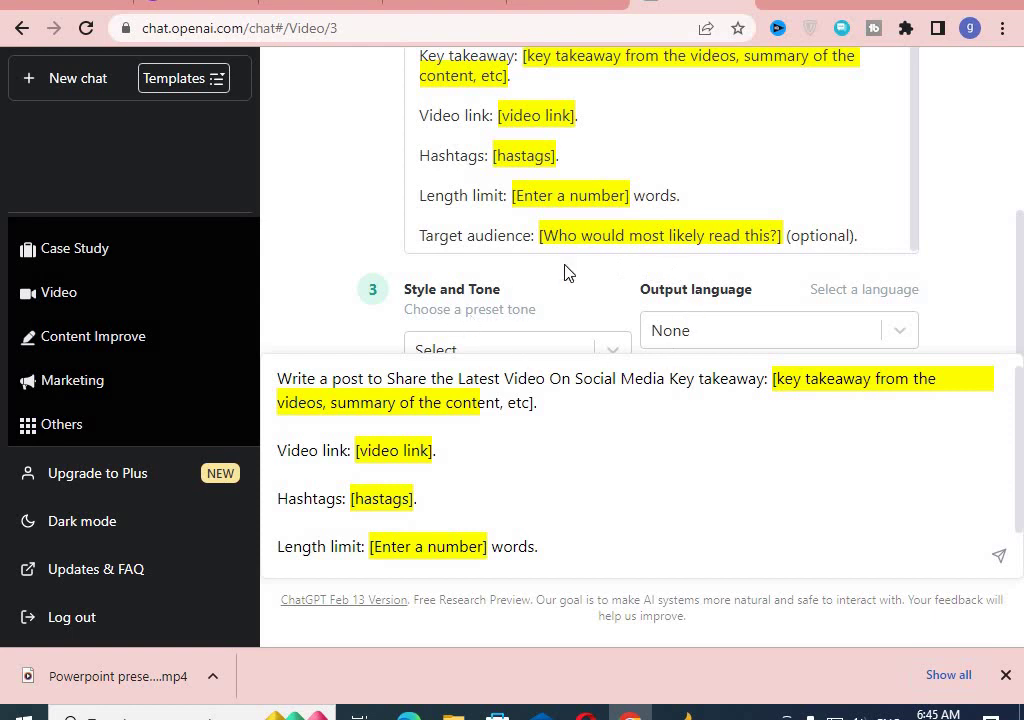
pyautogui.scroll(-1, 680, 300)
pyautogui.scroll(-2, 680, 300)
pyautogui.scroll(-1, 528, 396)
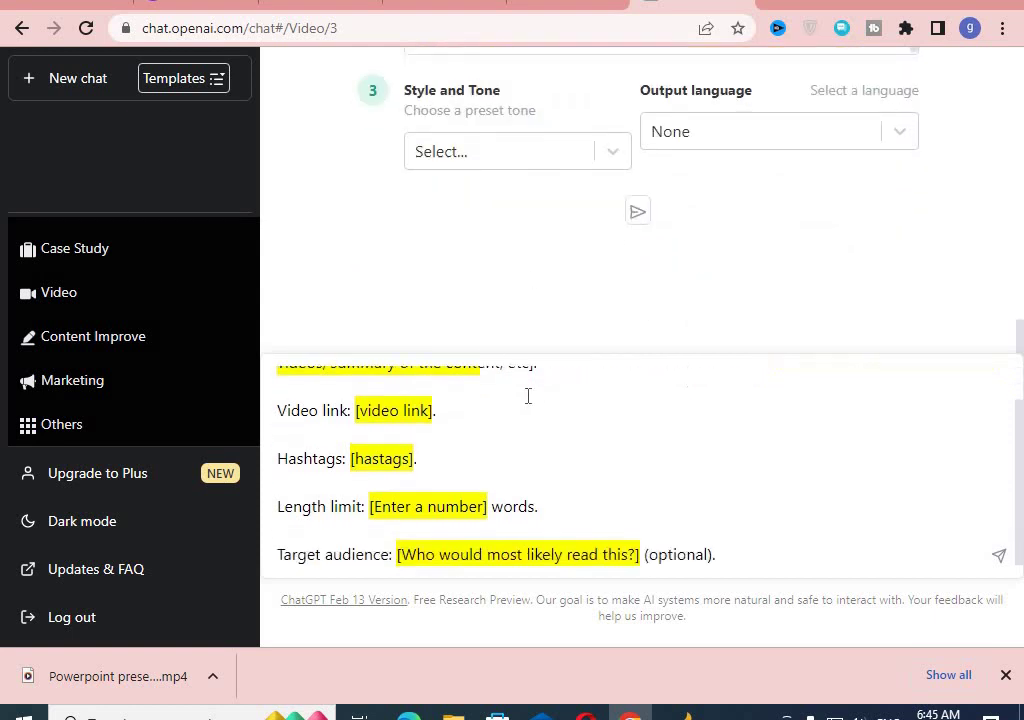
pyautogui.scroll(1, 559, 403)
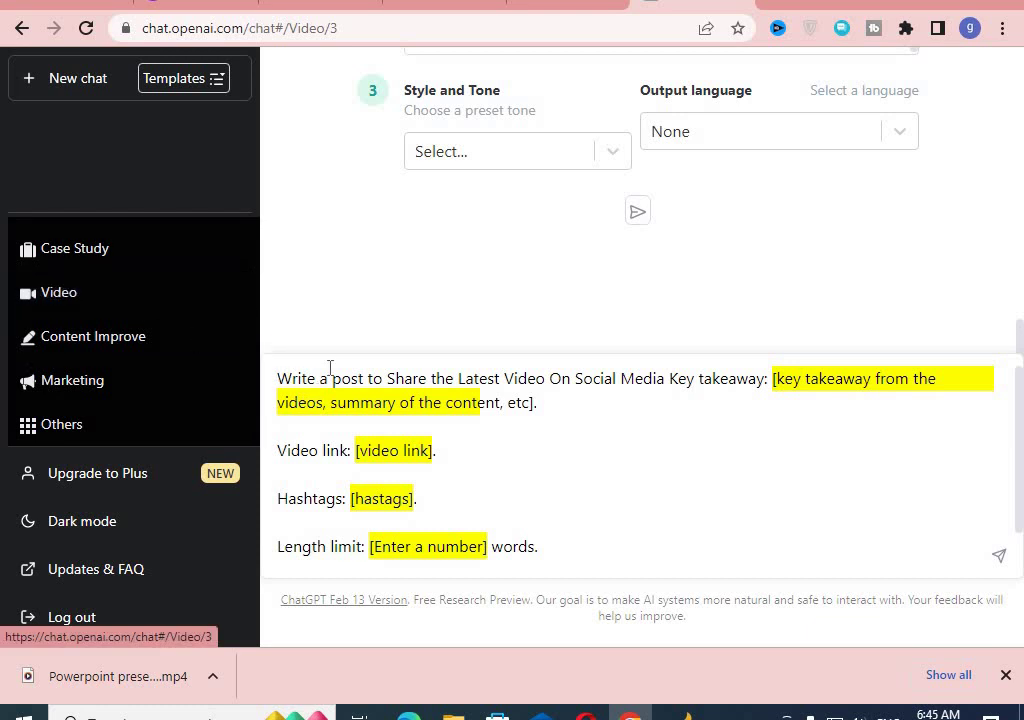
pyautogui.scroll(3, 646, 205)
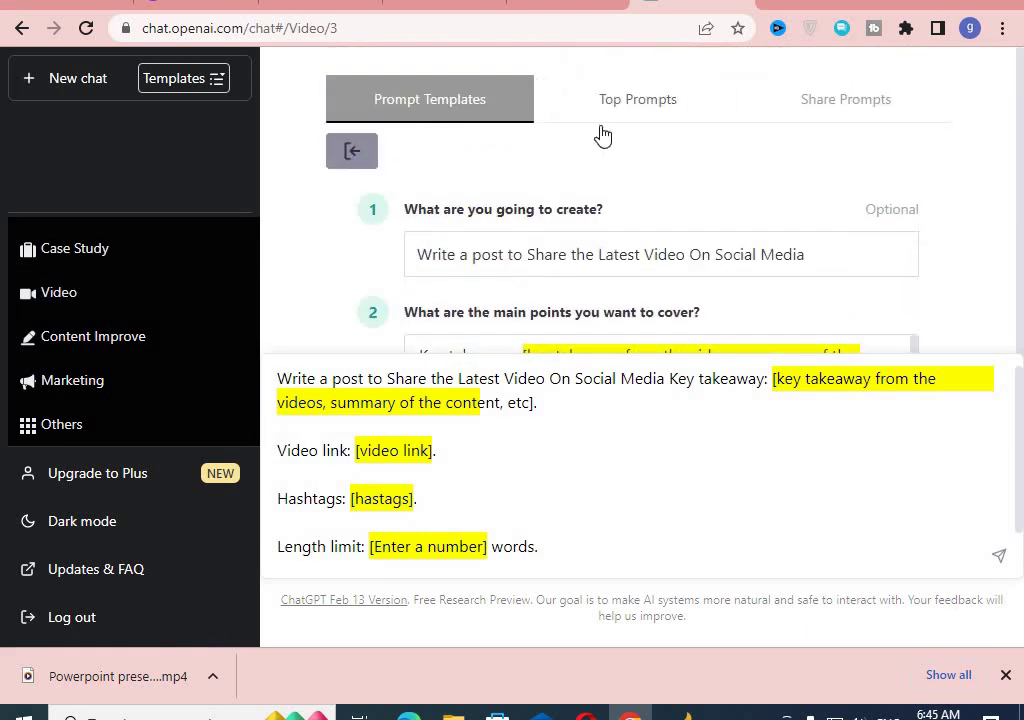
# Return to the Video templates and open the Youtube Video Topic Idea template
pyautogui.click(68, 296)
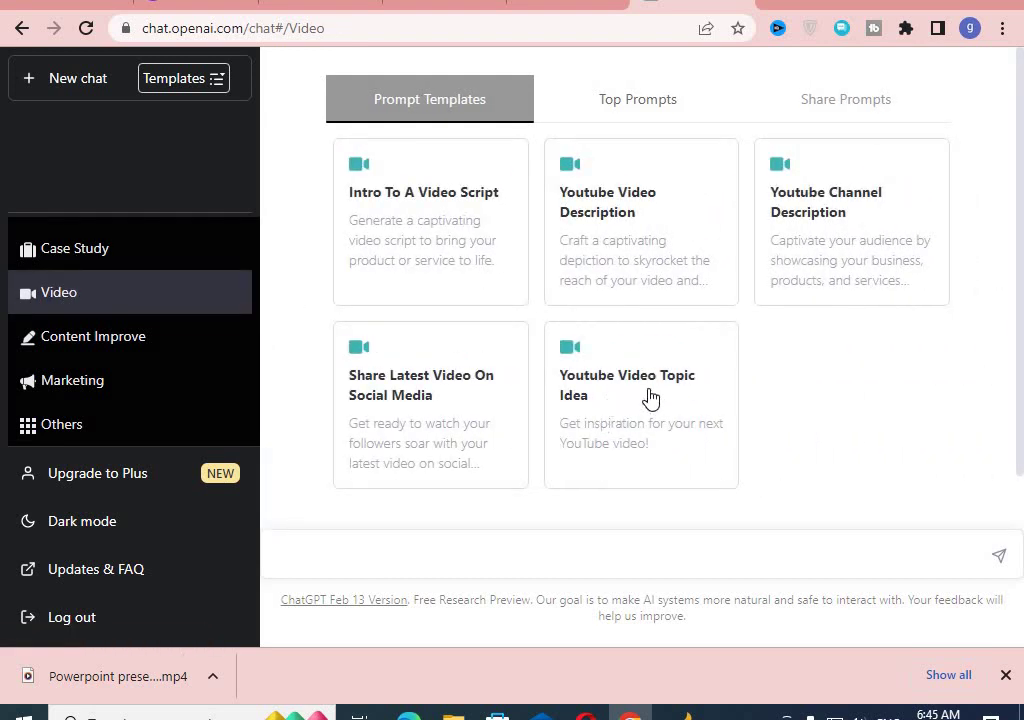
pyautogui.click(601, 382)
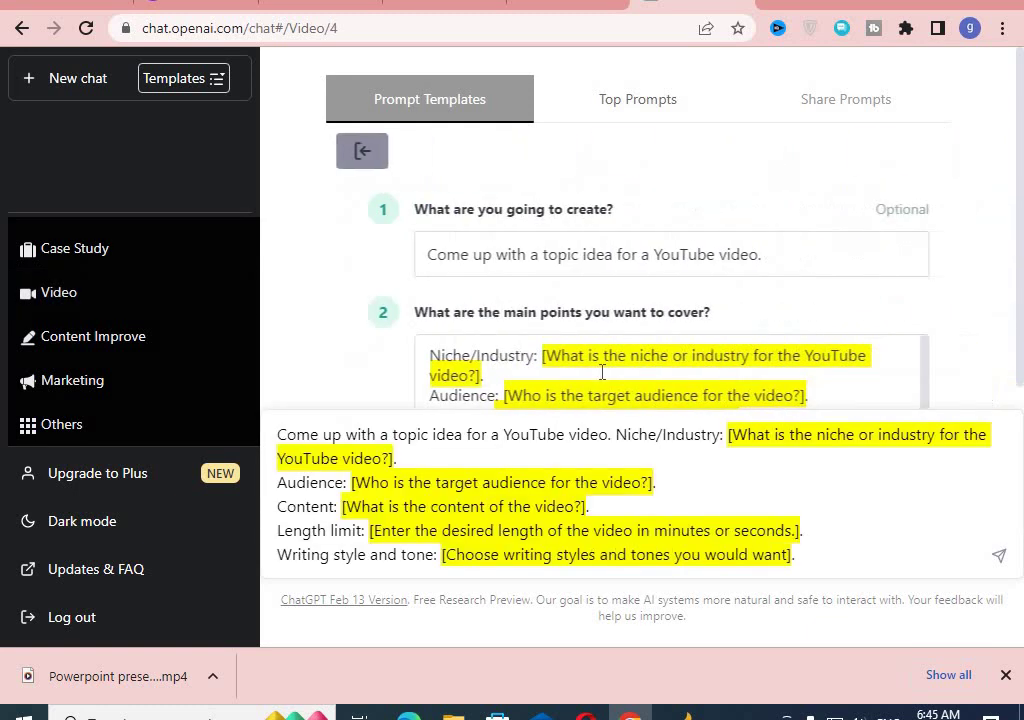
# Review the topic idea form's placeholder fields and the preset options for Style and Tone, leaving the tone unselected
pyautogui.scroll(-3, 642, 283)
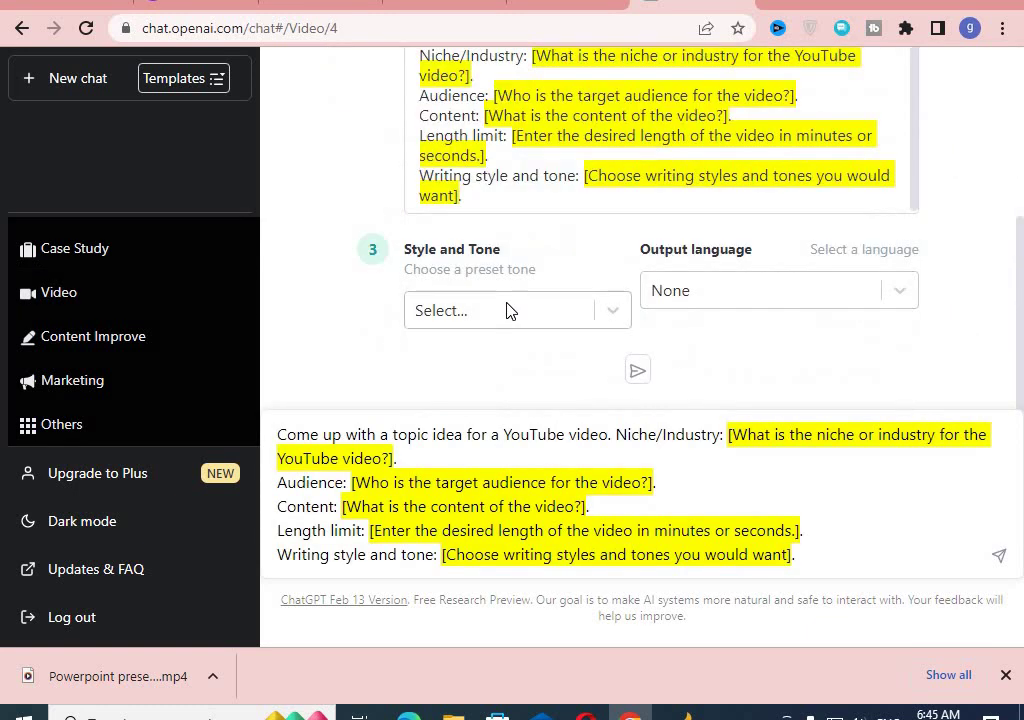
pyautogui.scroll(2, 507, 311)
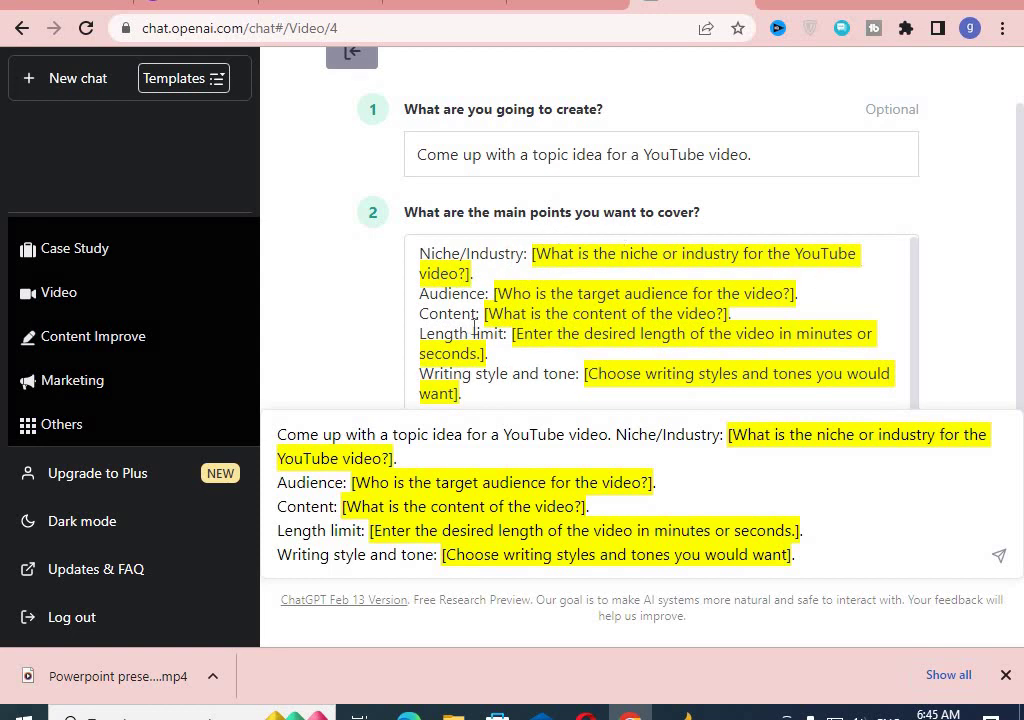
pyautogui.scroll(-2, 474, 328)
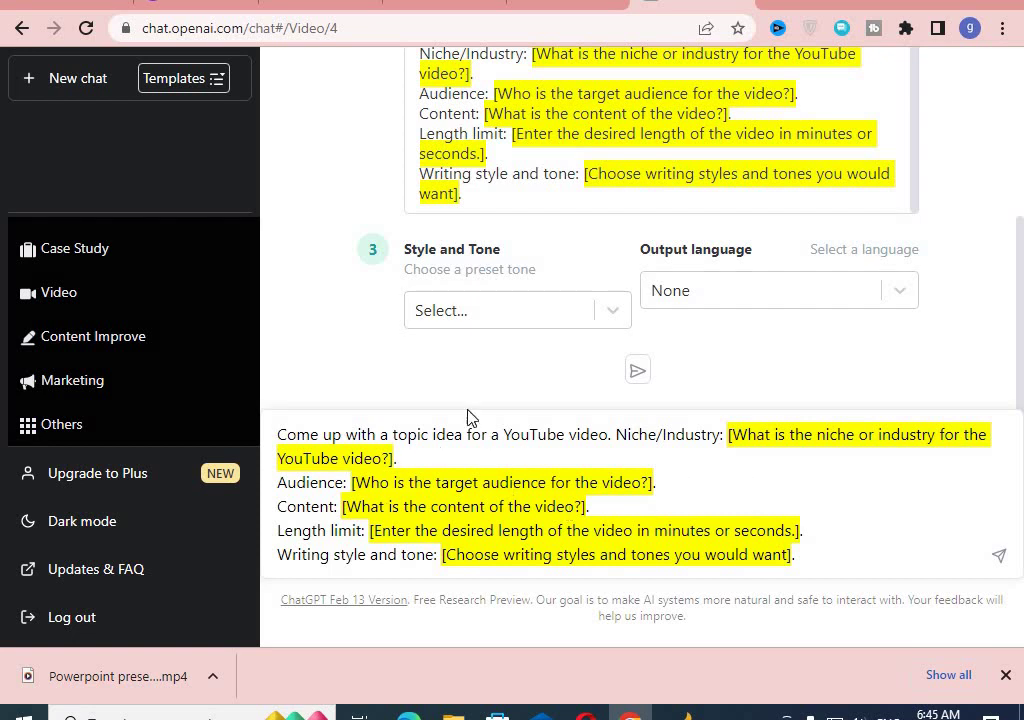
pyautogui.click(614, 315)
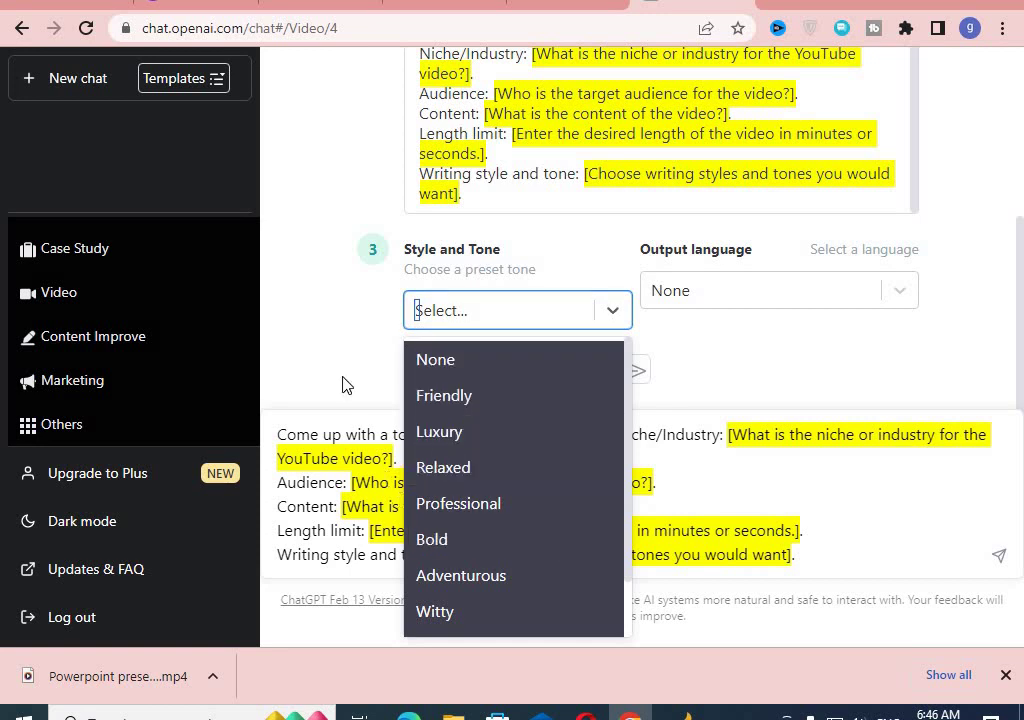
pyautogui.click(336, 325)
pyautogui.scroll(-2, 560, 336)
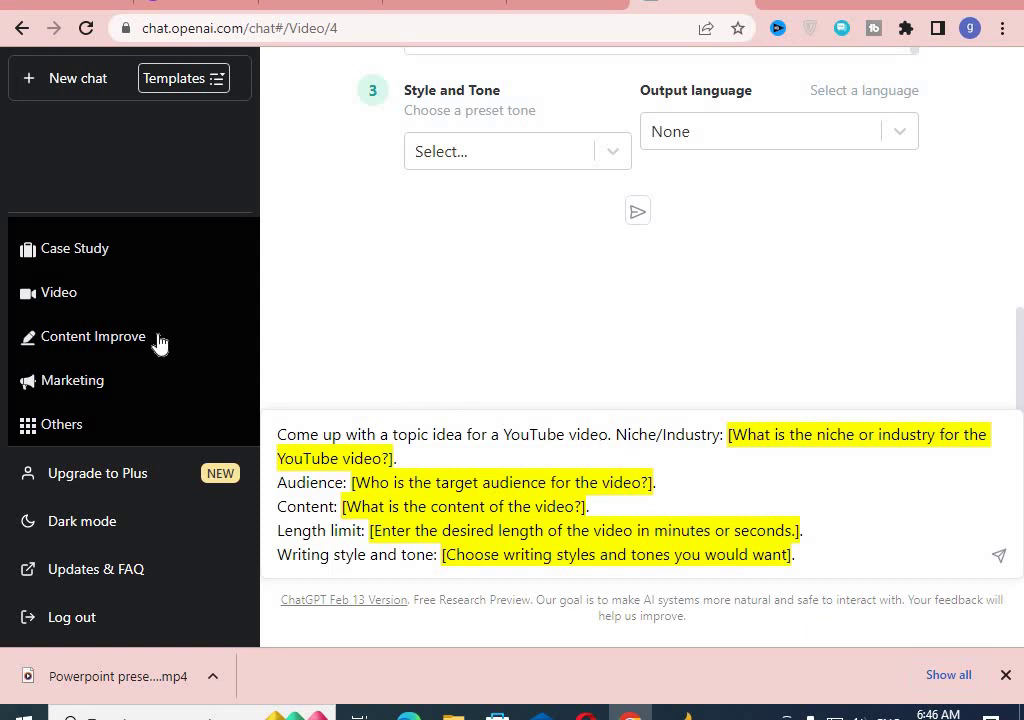
# Return to the Video templates and look over the full set of template cards
pyautogui.click(68, 290)
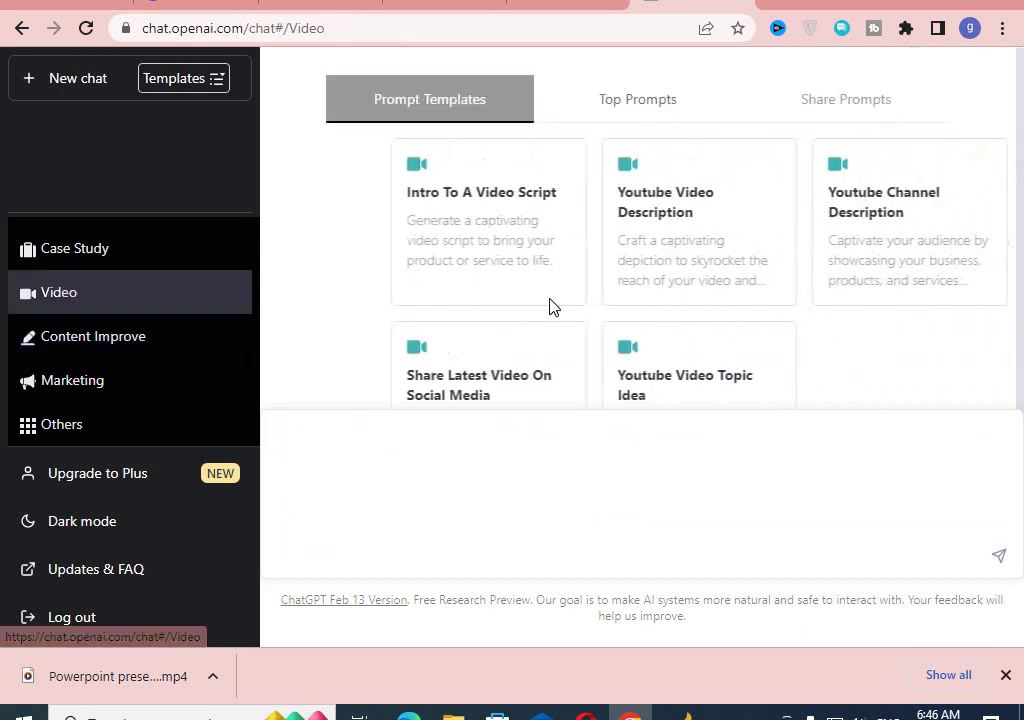
pyautogui.scroll(-3, 610, 356)
pyautogui.scroll(2, 600, 350)
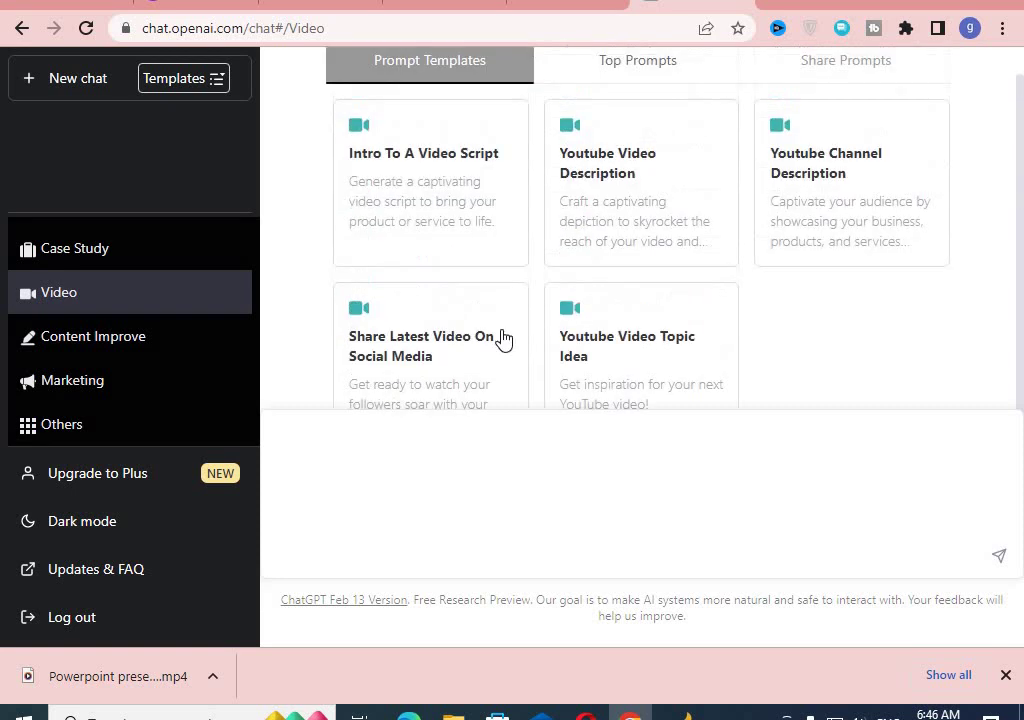